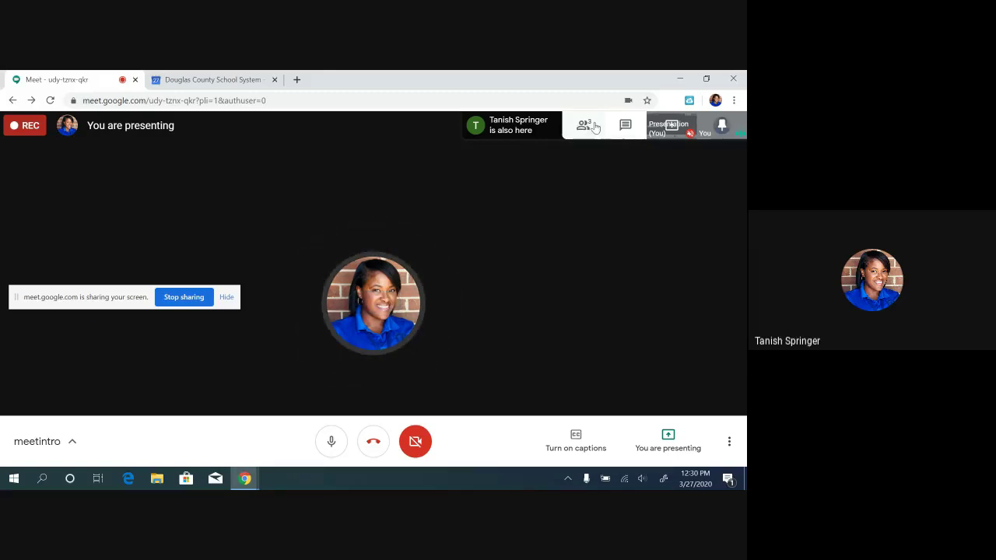
# - Review the meeting's participant list and the pin, mute and remove controls of the other participant
pyautogui.click(586, 129)
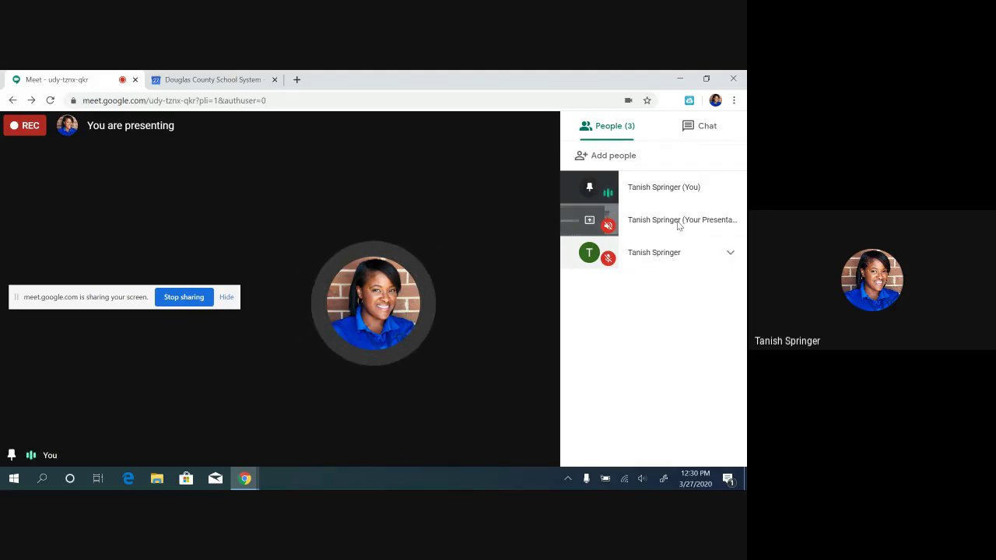
pyautogui.click(734, 254)
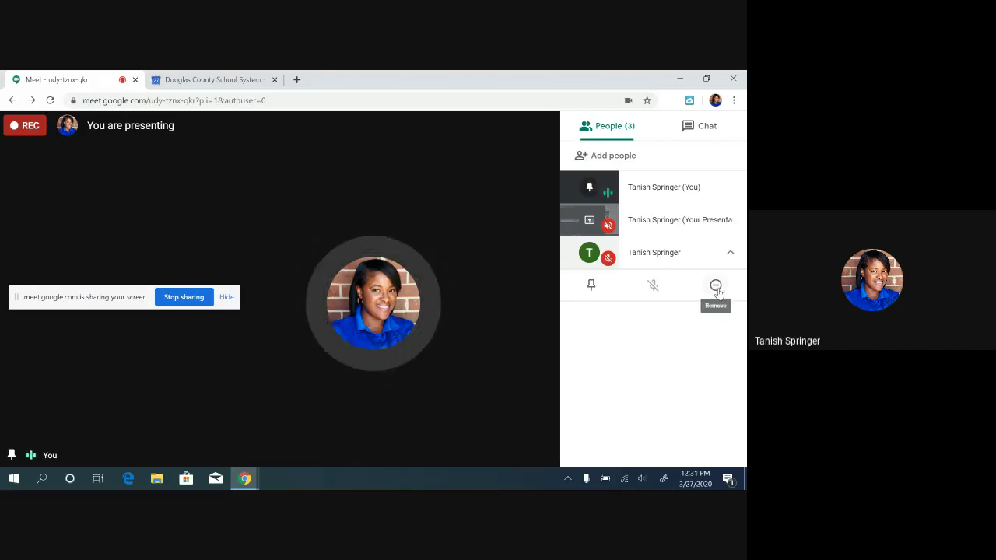
pyautogui.click(730, 254)
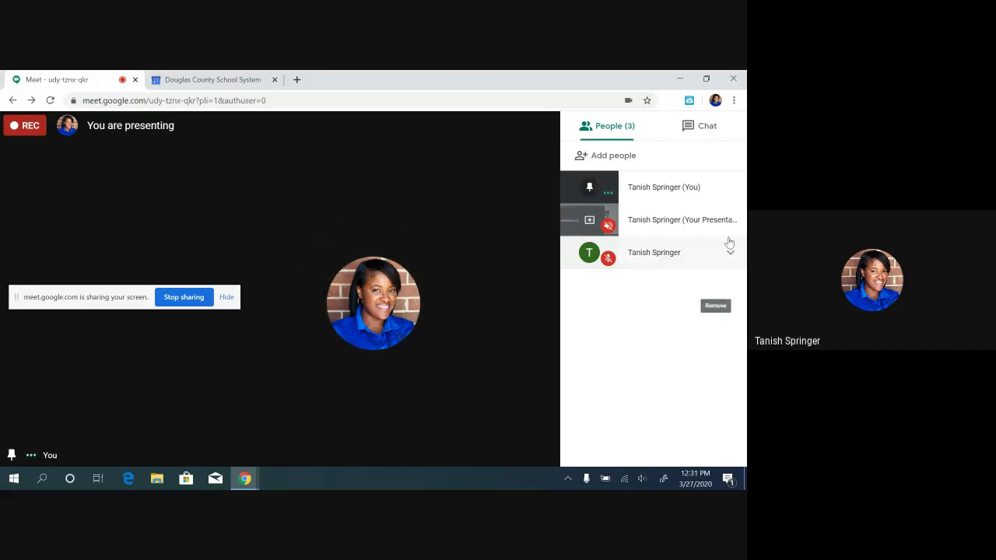
# - Send the message "Hello!" to everyone in the meeting chat and close the side panel
pyautogui.click(703, 130)
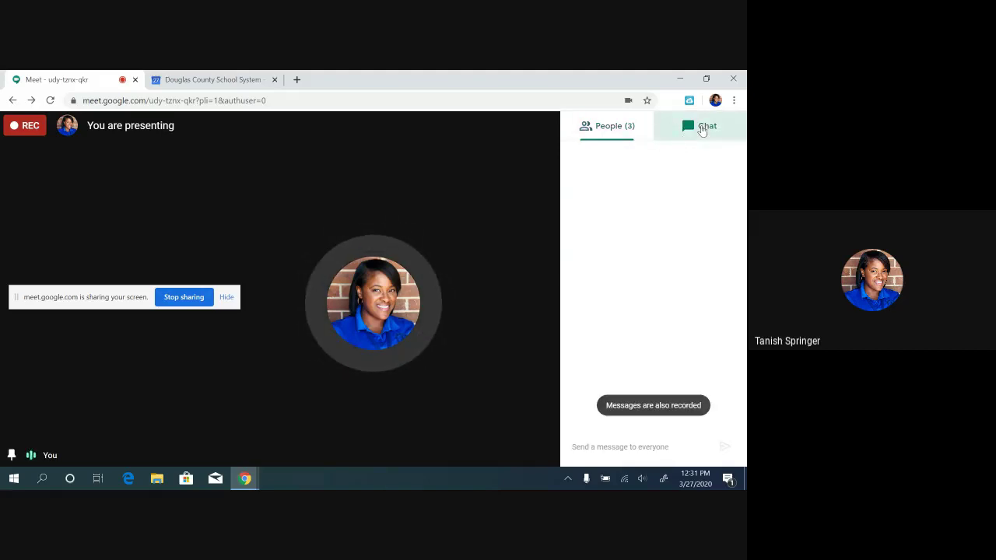
pyautogui.click(606, 447)
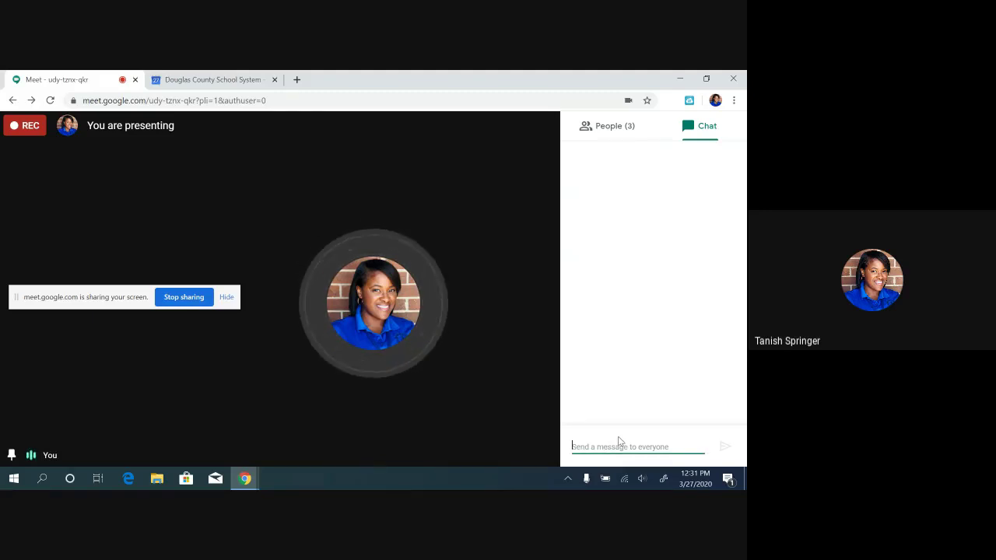
pyautogui.write('Hello')
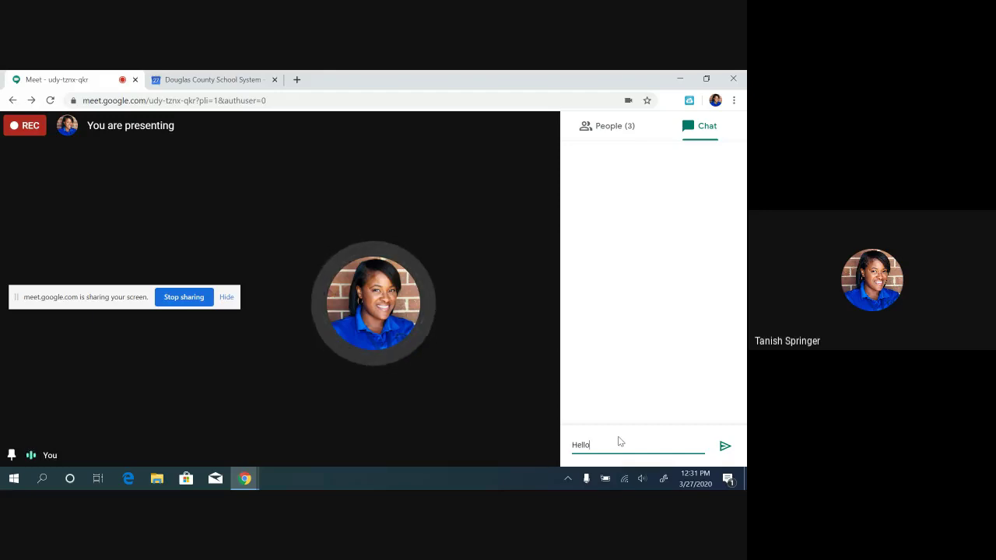
pyautogui.write('!')
pyautogui.press('Return')
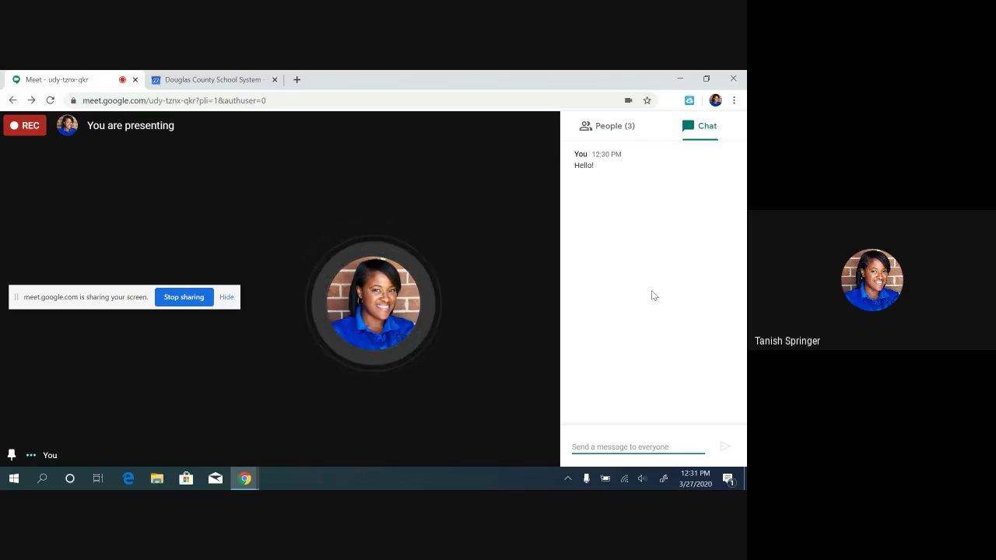
pyautogui.click(699, 133)
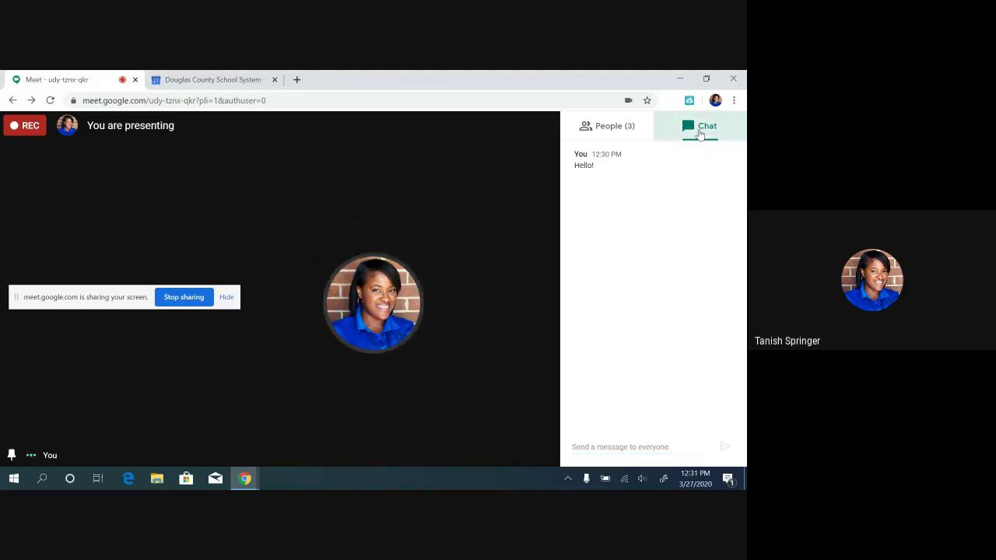
pyautogui.click(607, 126)
pyautogui.click(531, 132)
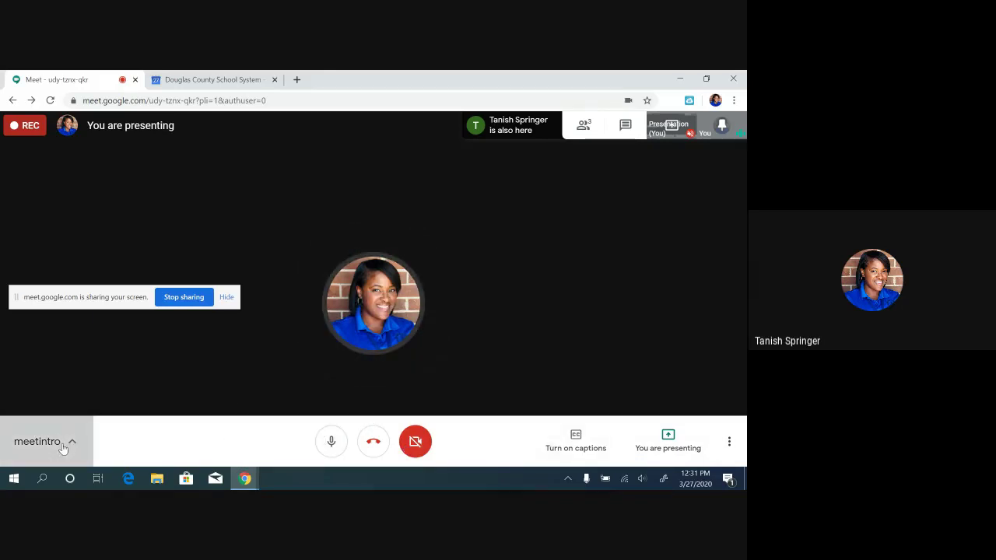
# - Examine the meetintro meeting details and attachments, move the screen-sharing notice out of the way, and highlight the joining link
pyautogui.click(63, 448)
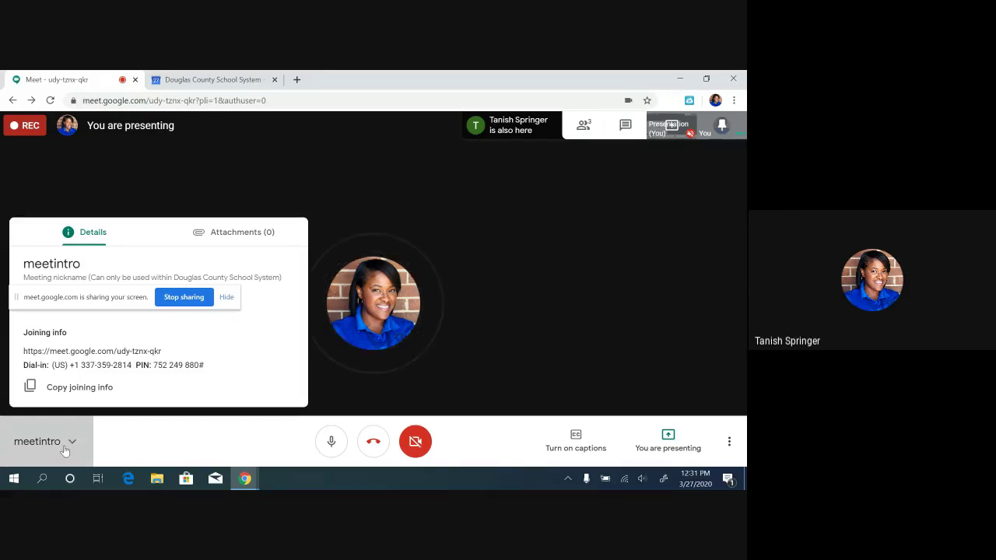
pyautogui.click(121, 298)
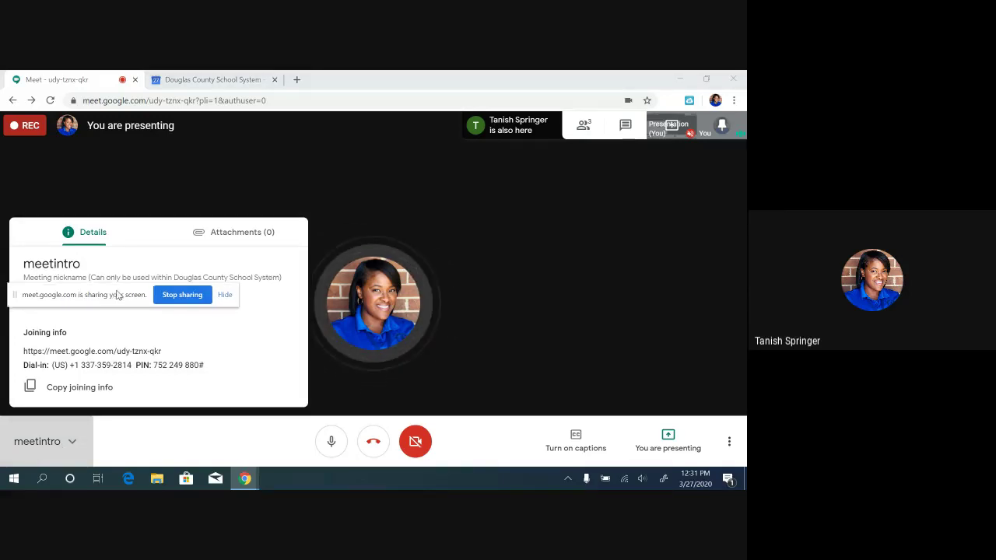
pyautogui.moveTo(98, 302); pyautogui.dragTo(74, 190)
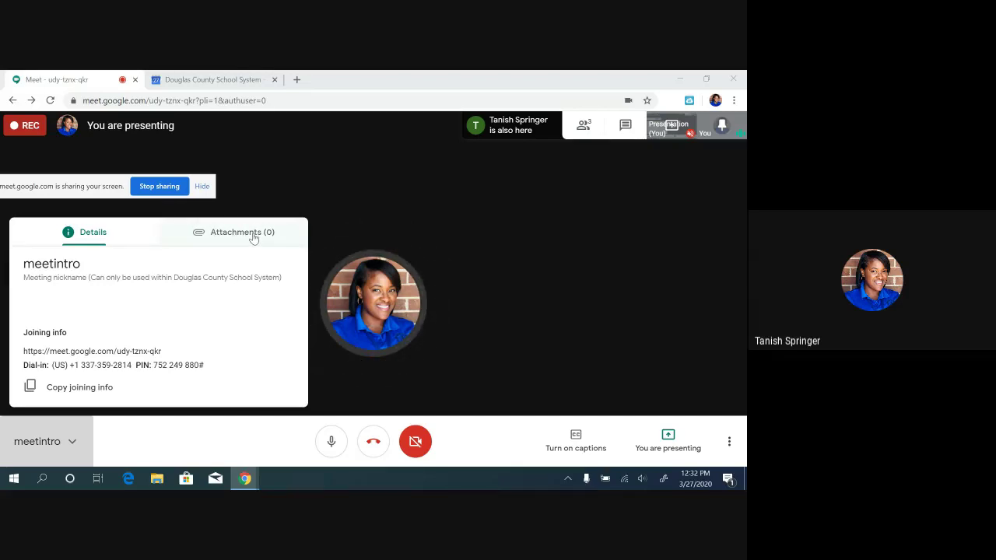
pyautogui.click(252, 238)
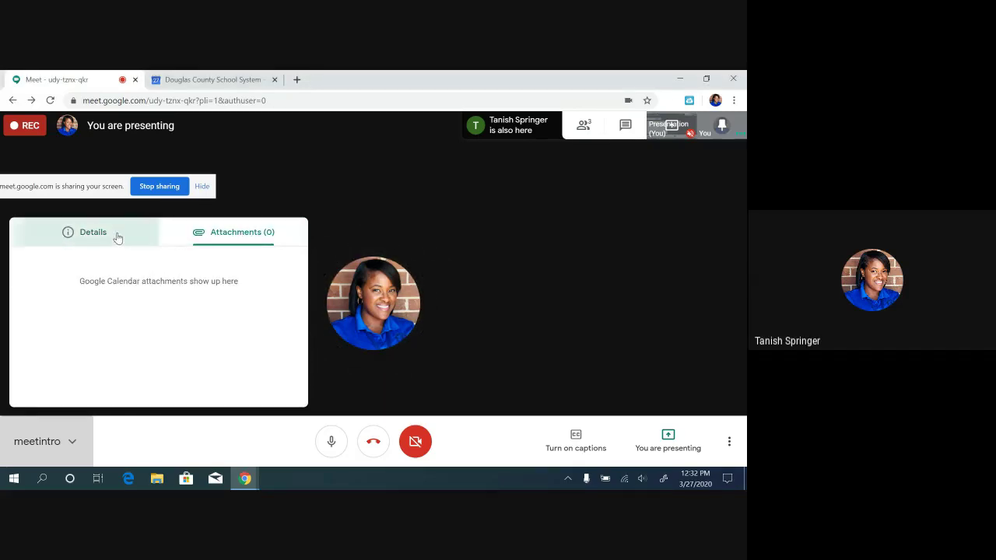
pyautogui.click(116, 233)
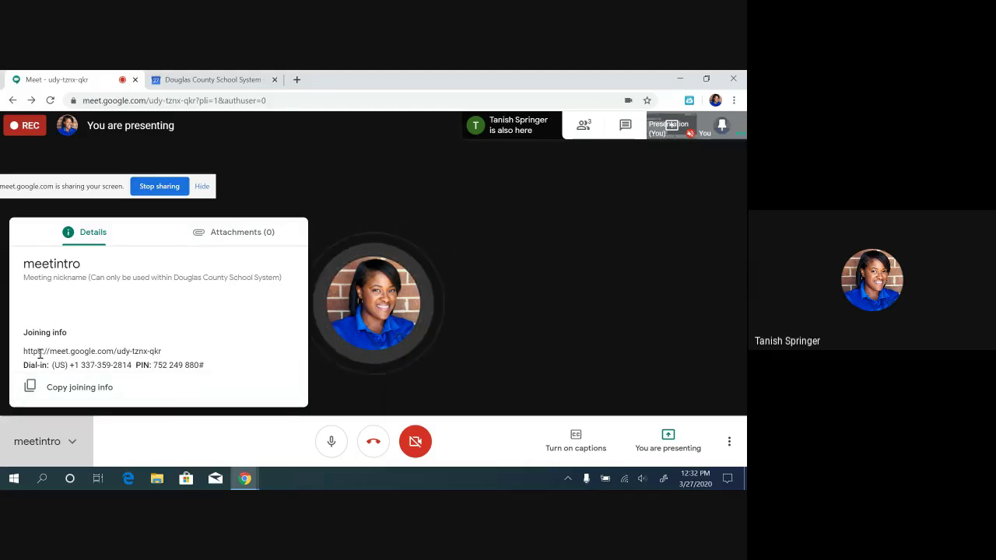
pyautogui.moveTo(39, 354); pyautogui.dragTo(181, 353)
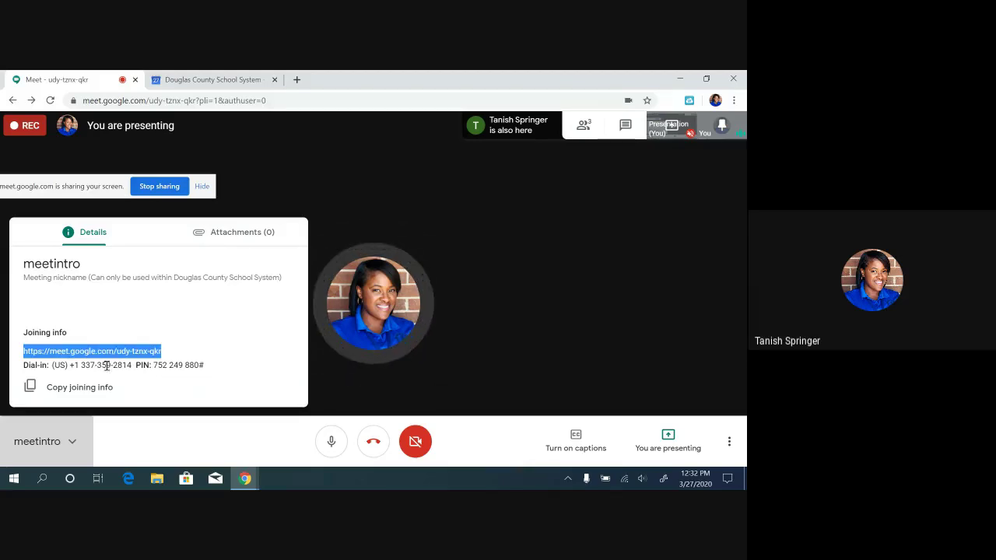
pyautogui.click(125, 447)
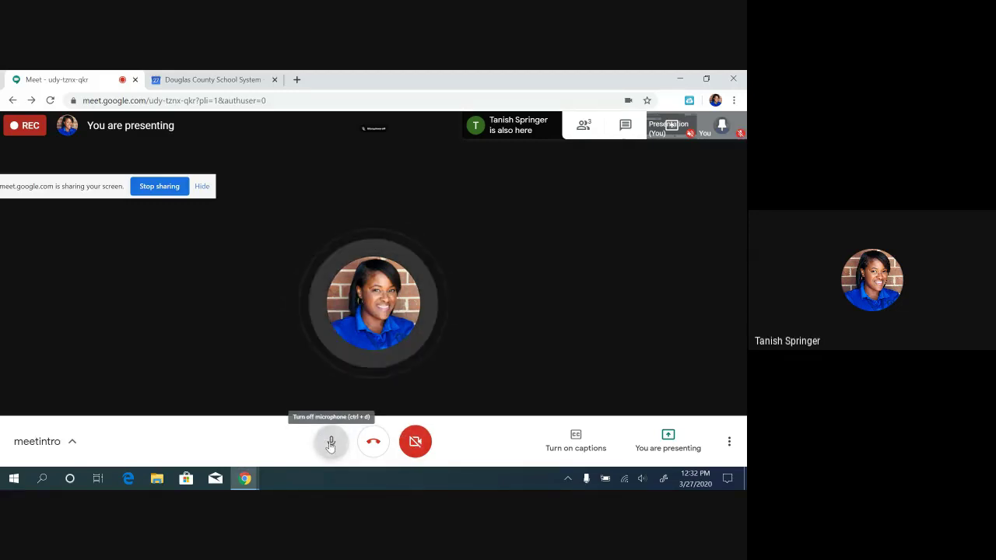
# - Toggle the microphone off and back on, and turn the live captions on and off again
pyautogui.click(330, 443)
pyautogui.click(336, 449)
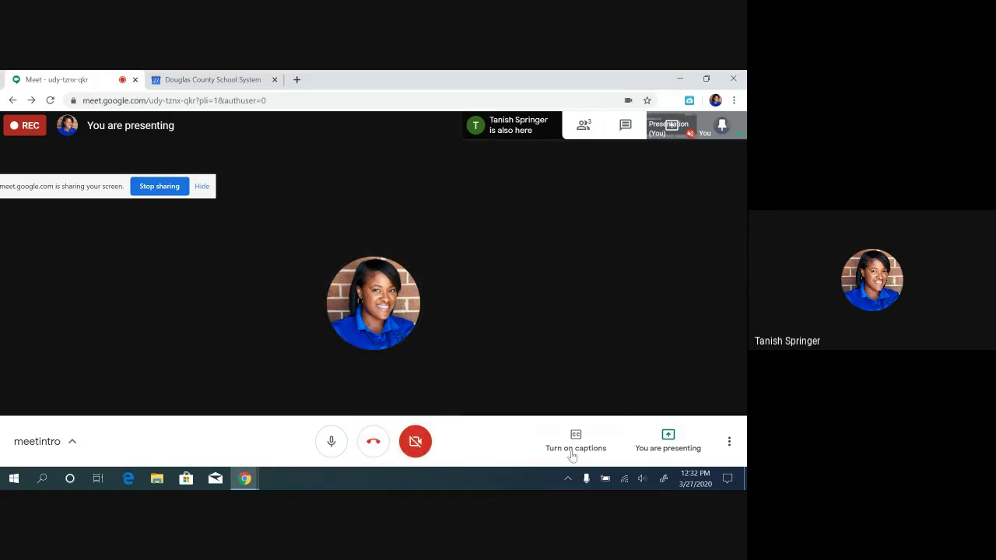
pyautogui.click(591, 445)
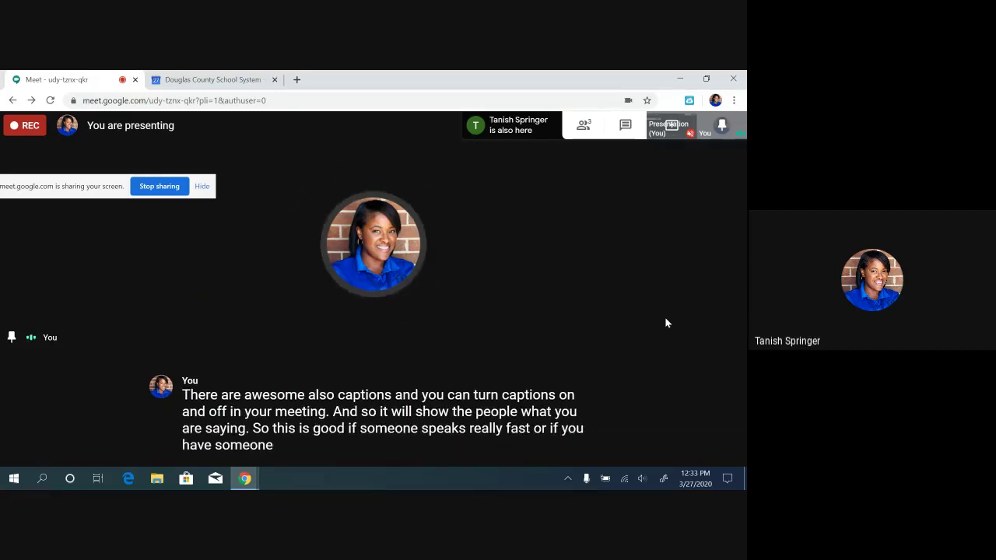
pyautogui.moveTo(500, 336)
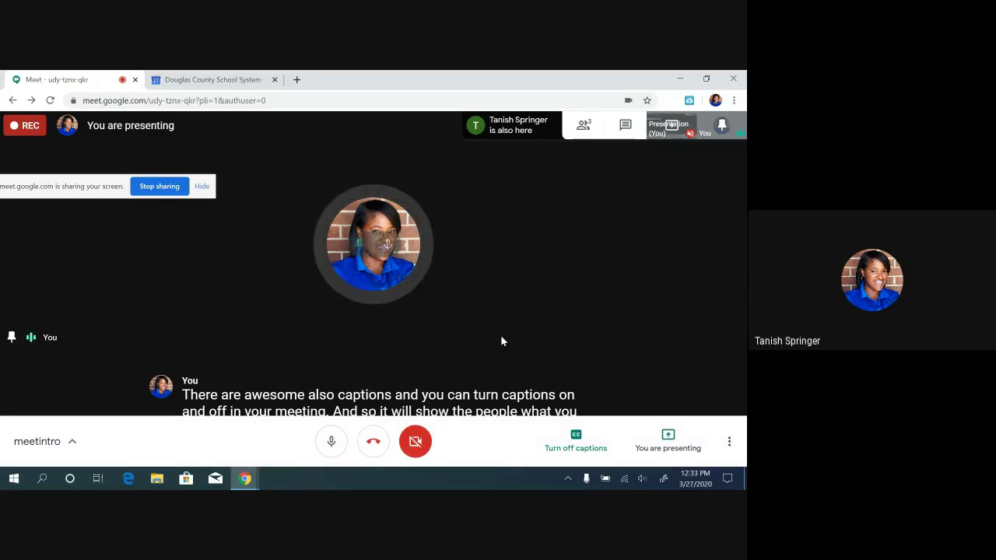
pyautogui.click(582, 445)
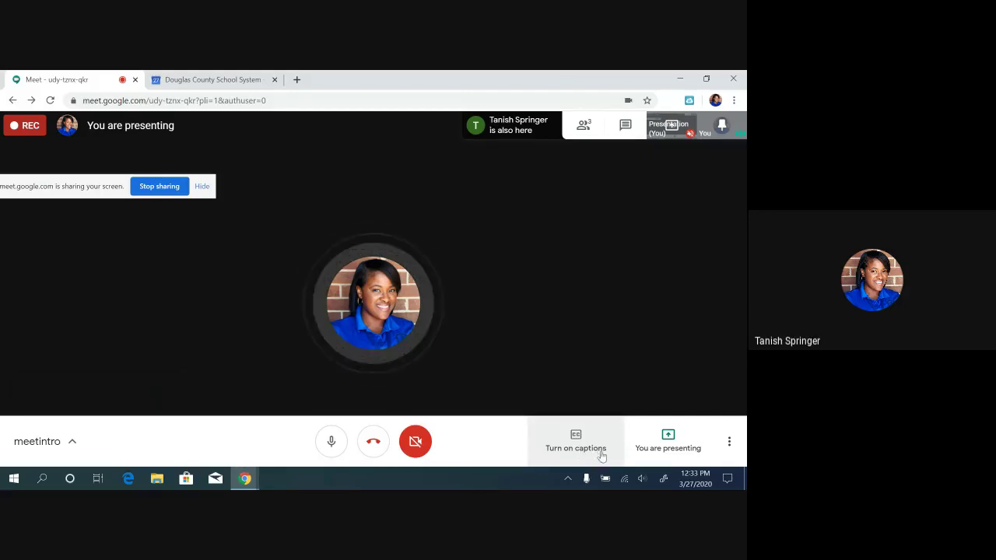
# - Review the presenting option and the meeting's additional options such as recording, layout and settings without changing anything
pyautogui.click(666, 442)
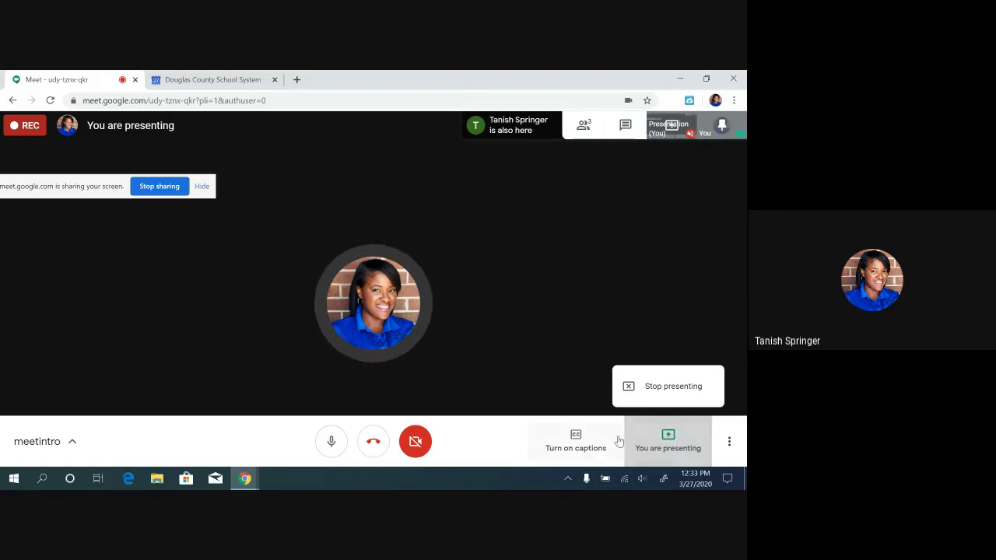
pyautogui.click(502, 448)
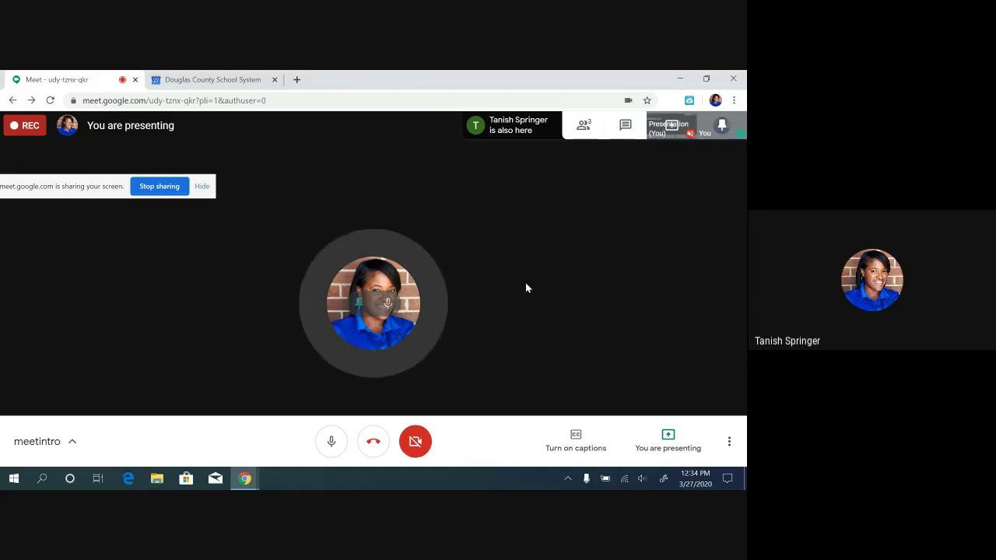
pyautogui.click(729, 449)
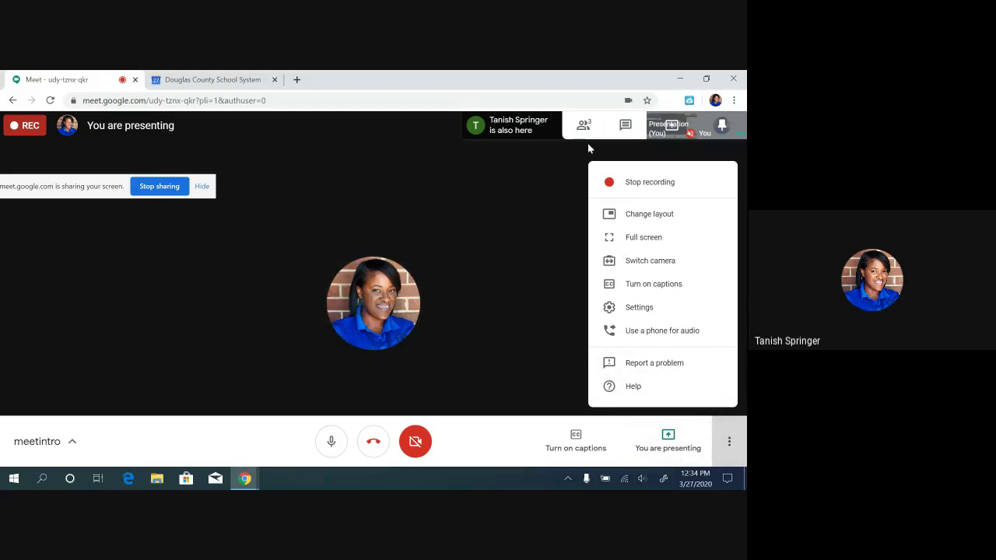
pyautogui.click(521, 426)
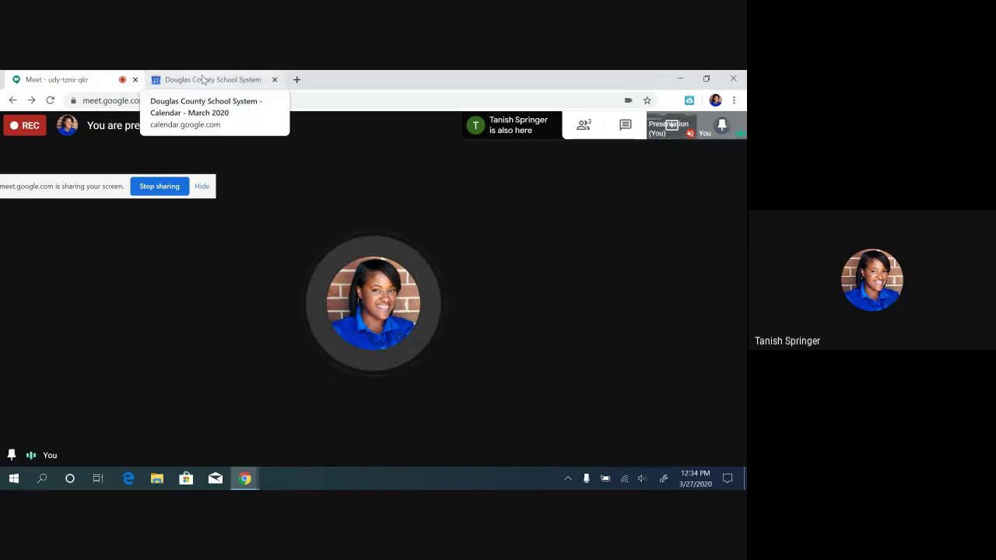
# - Switch to Google Calendar showing March 2020 and dismiss the presenting notification
pyautogui.click(207, 81)
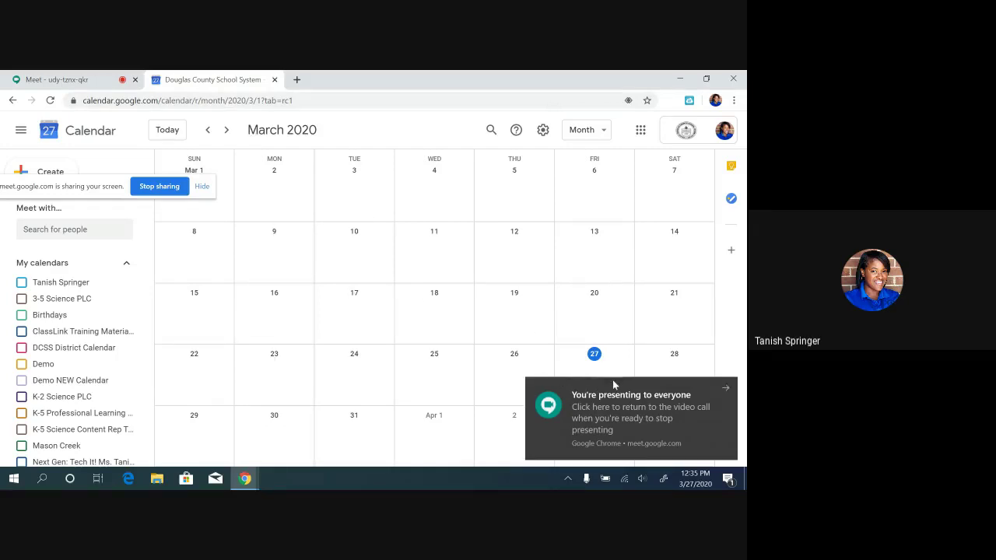
pyautogui.click(716, 389)
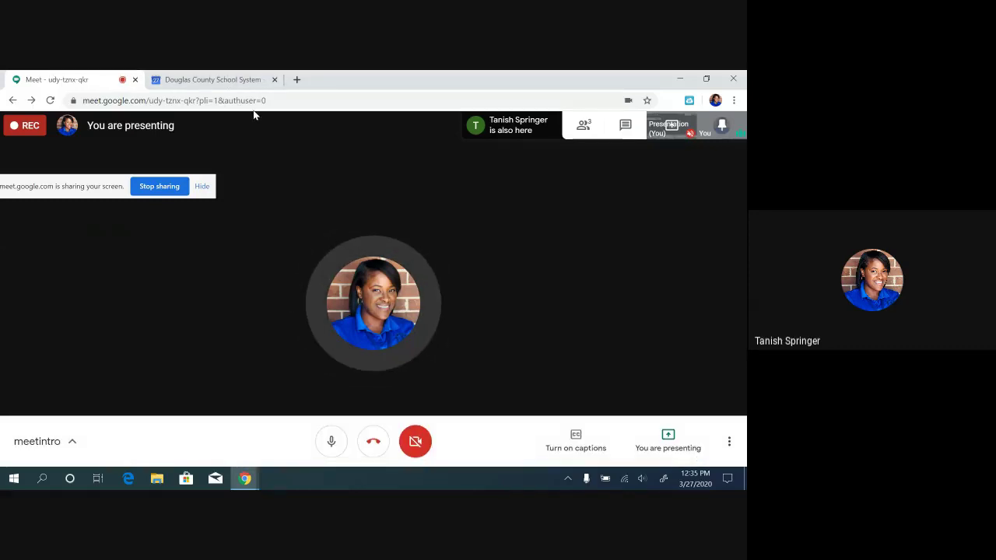
pyautogui.click(222, 80)
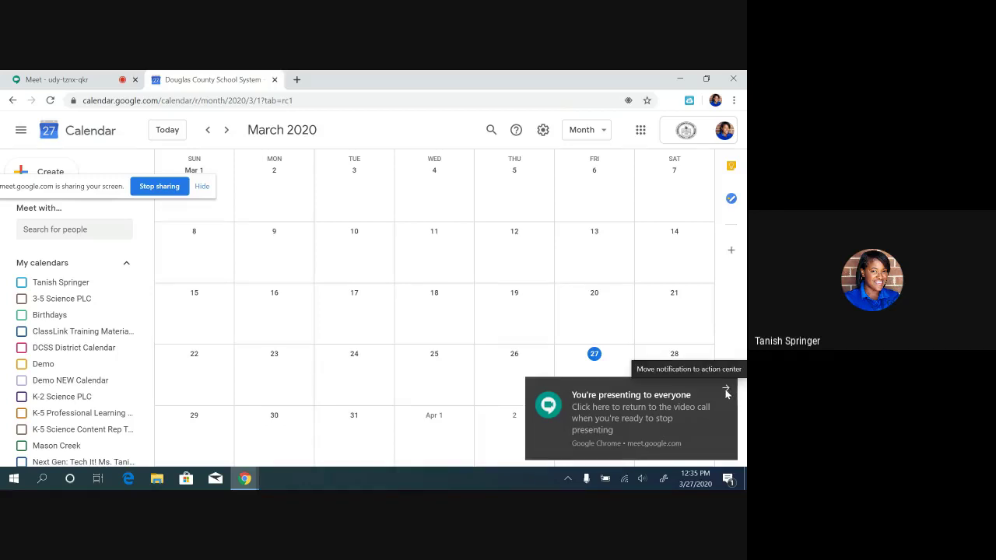
pyautogui.click(726, 393)
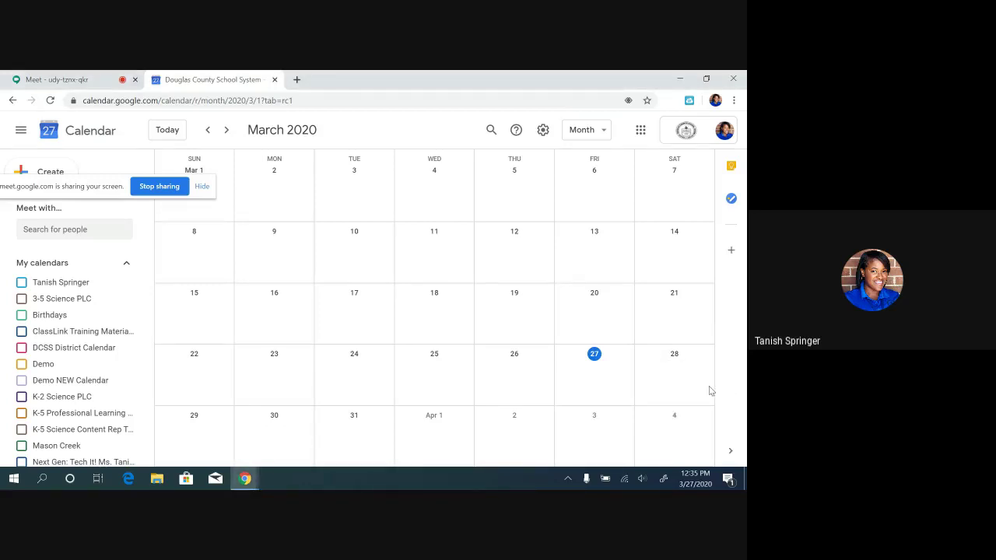
# - Create a calendar event on Mar 27, 2020 with the full event options and title it "Demo"
pyautogui.click(590, 383)
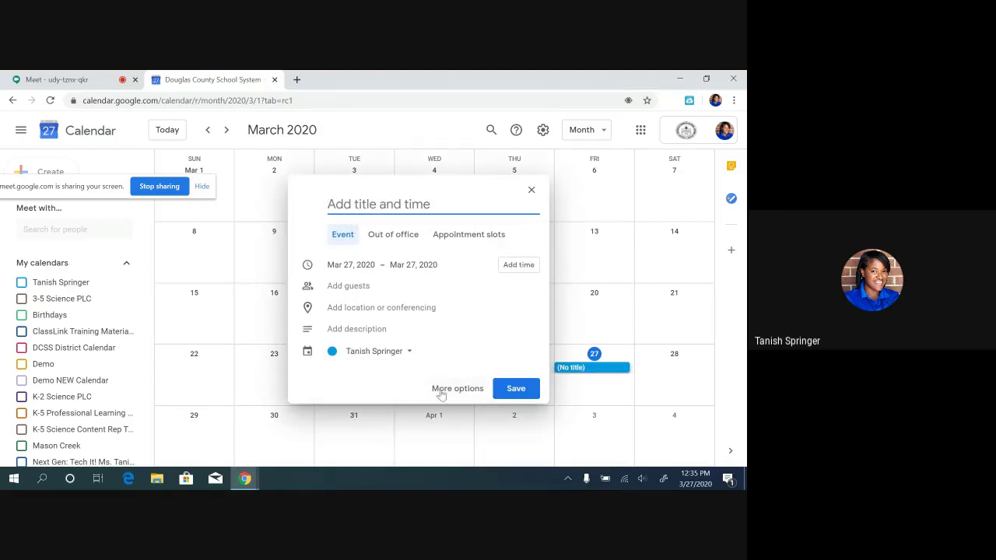
pyautogui.click(459, 389)
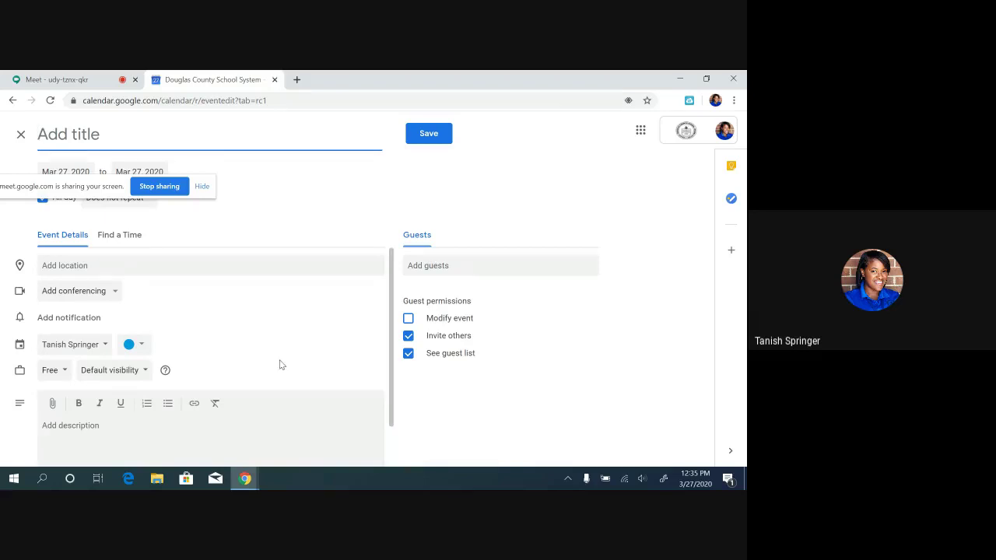
pyautogui.write('Demo')
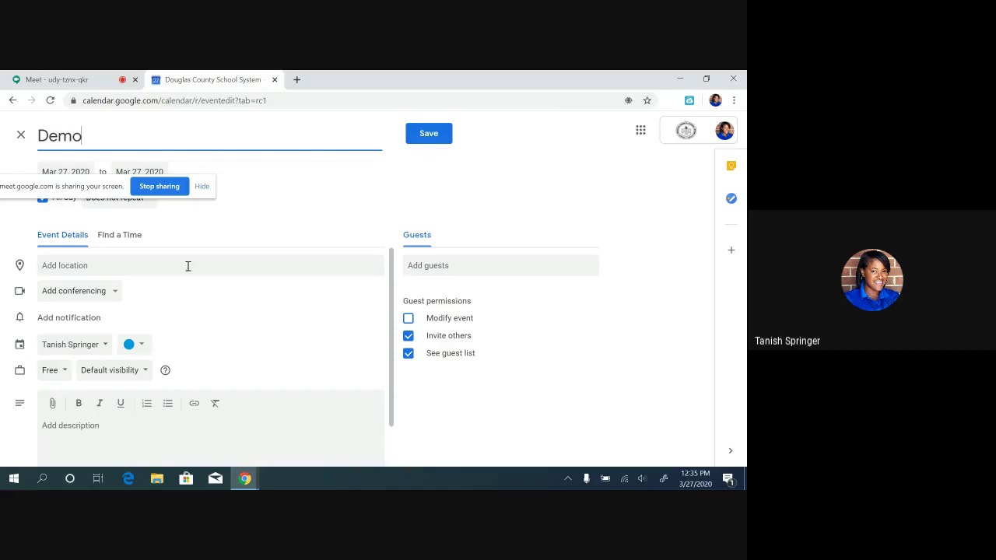
# - Add Hangouts Meet conferencing to the Demo event and expand its joining details
pyautogui.click(116, 299)
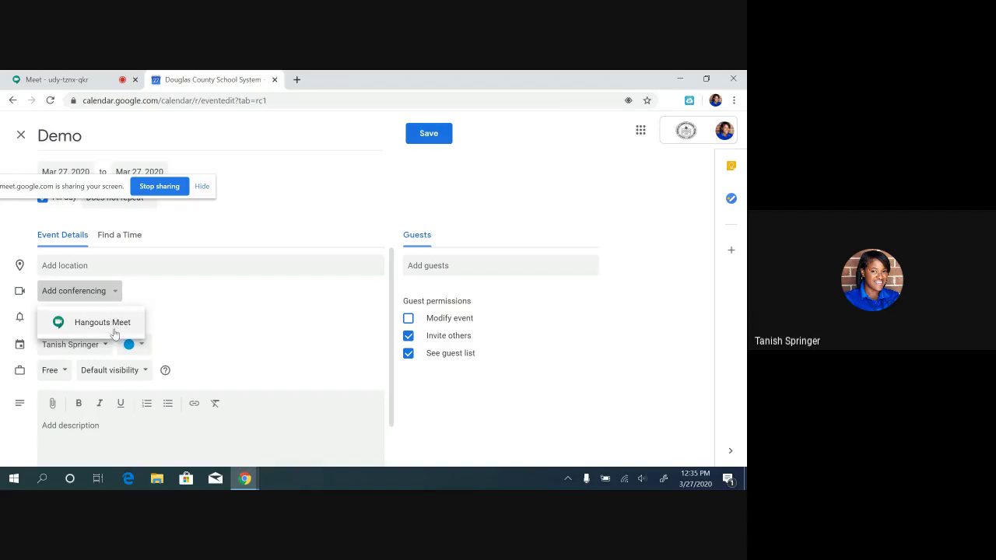
pyautogui.click(110, 330)
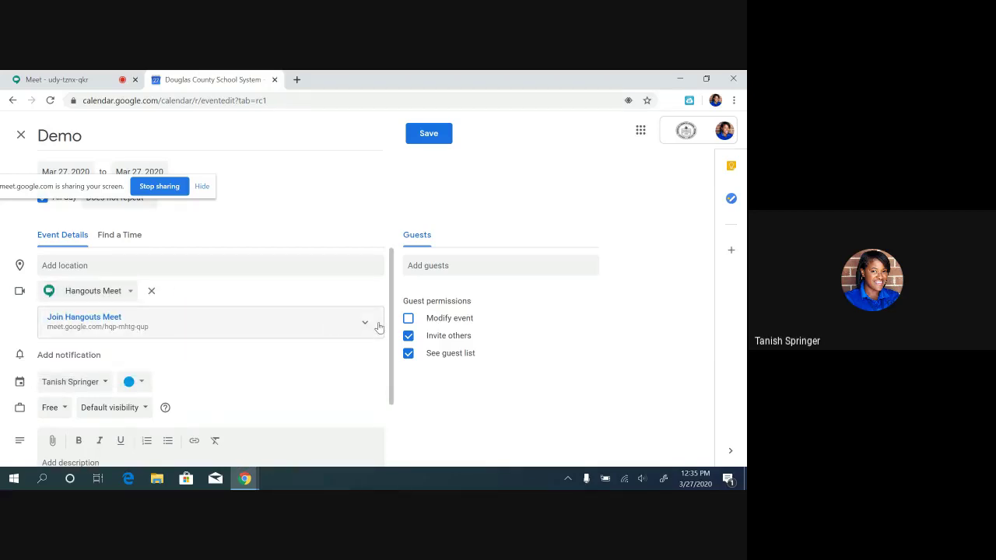
pyautogui.click(364, 326)
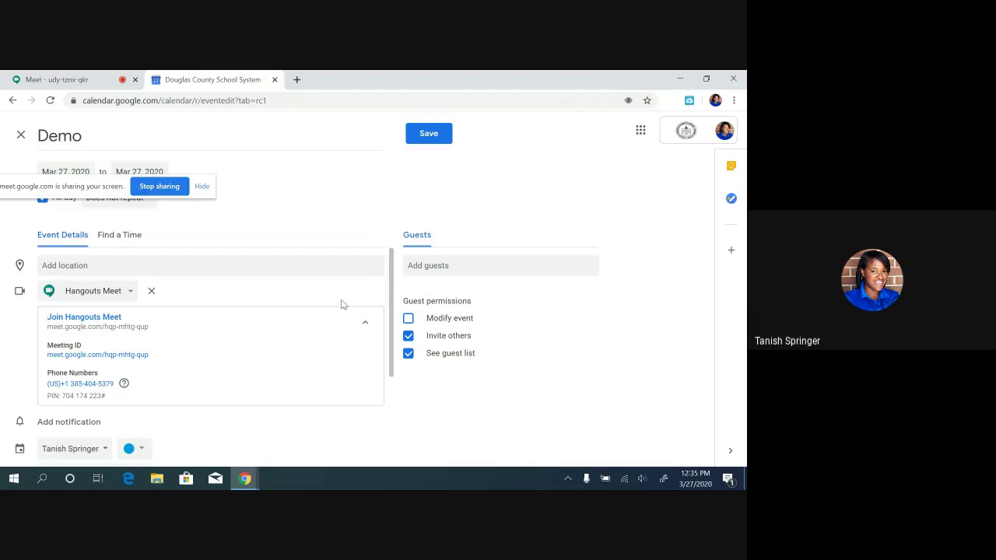
# - Turn off the guest permissions to invite others and see the guest list for the Demo event
pyautogui.click(467, 267)
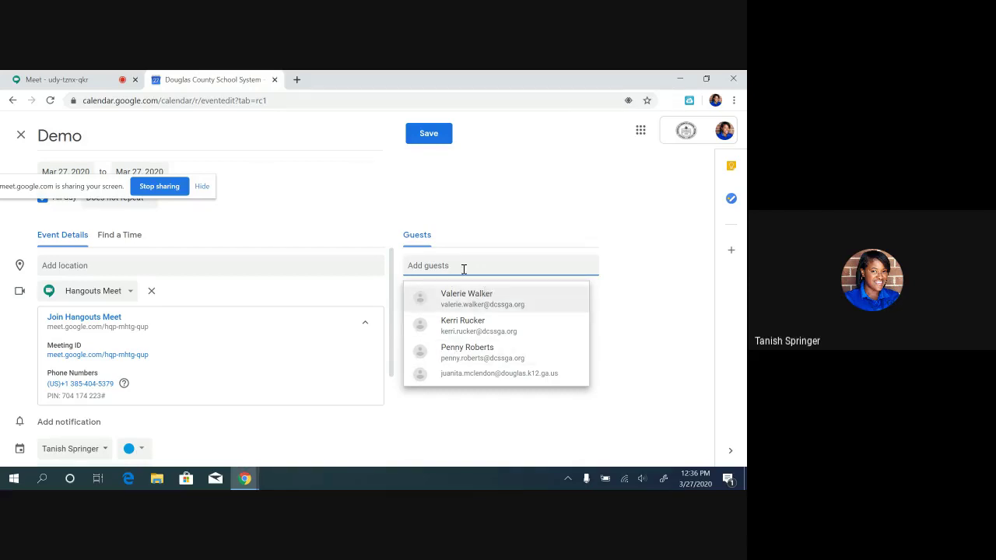
pyautogui.click(447, 252)
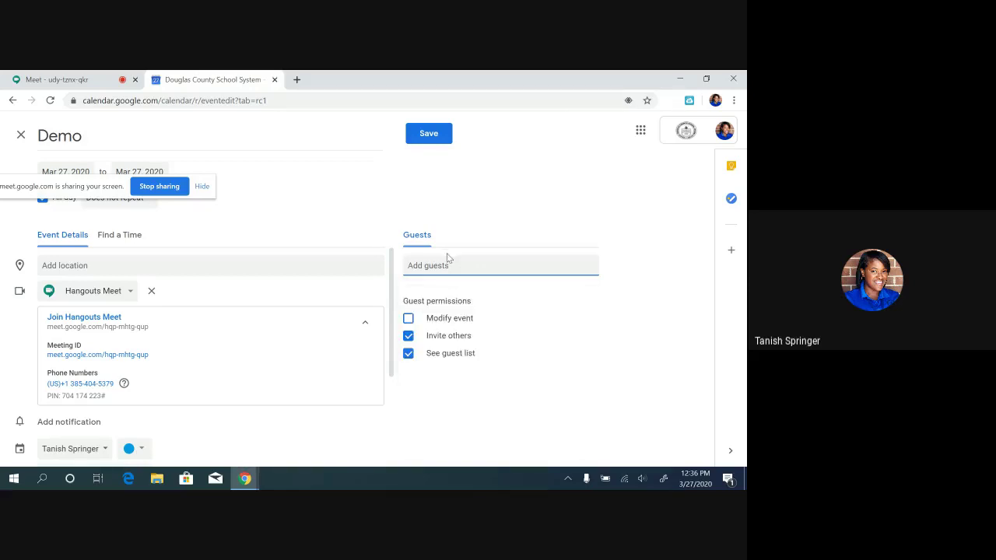
pyautogui.click(410, 338)
pyautogui.click(409, 354)
# - Switch to Google Meet to view the meetintro meeting details, and return to the Demo event in Google Calendar
pyautogui.scroll(-3, 221, 405)
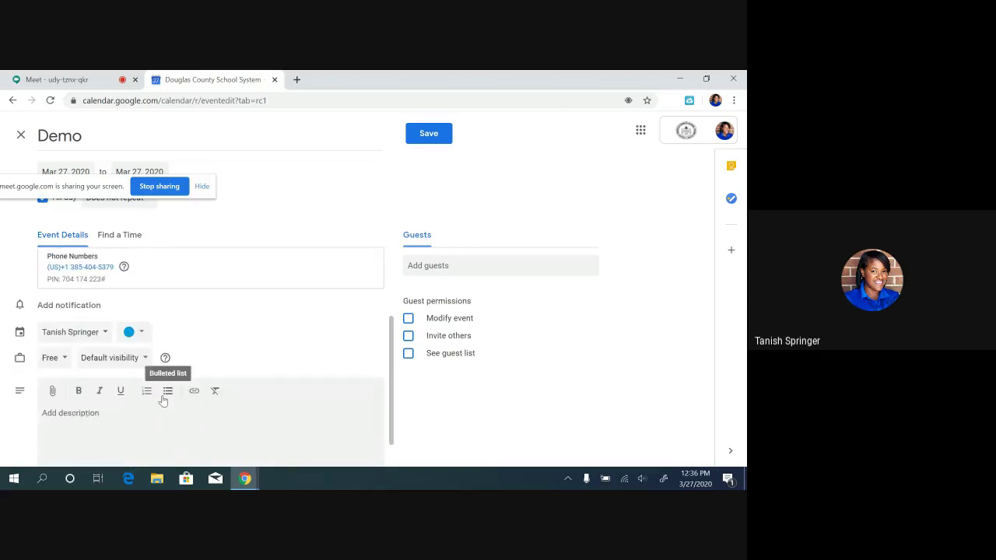
pyautogui.click(46, 80)
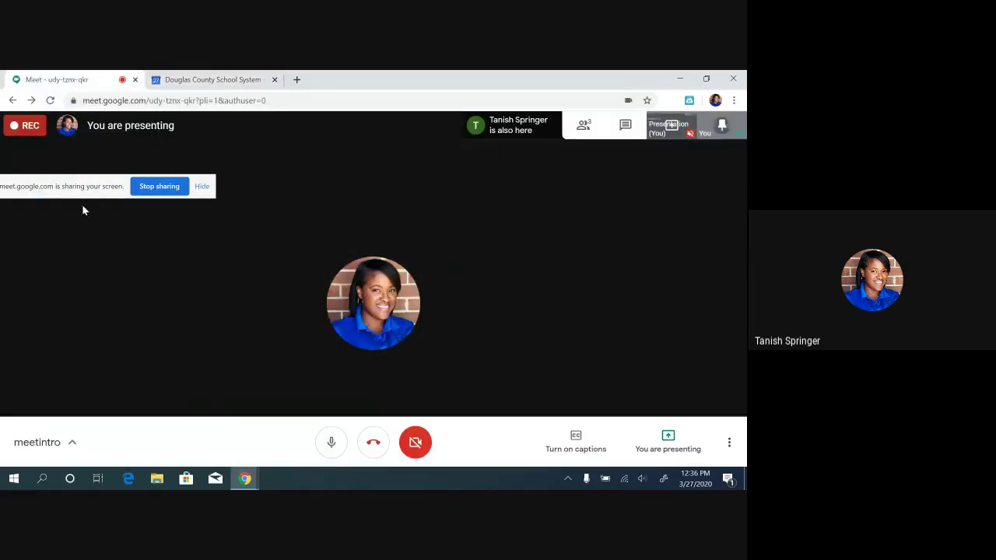
pyautogui.click(69, 445)
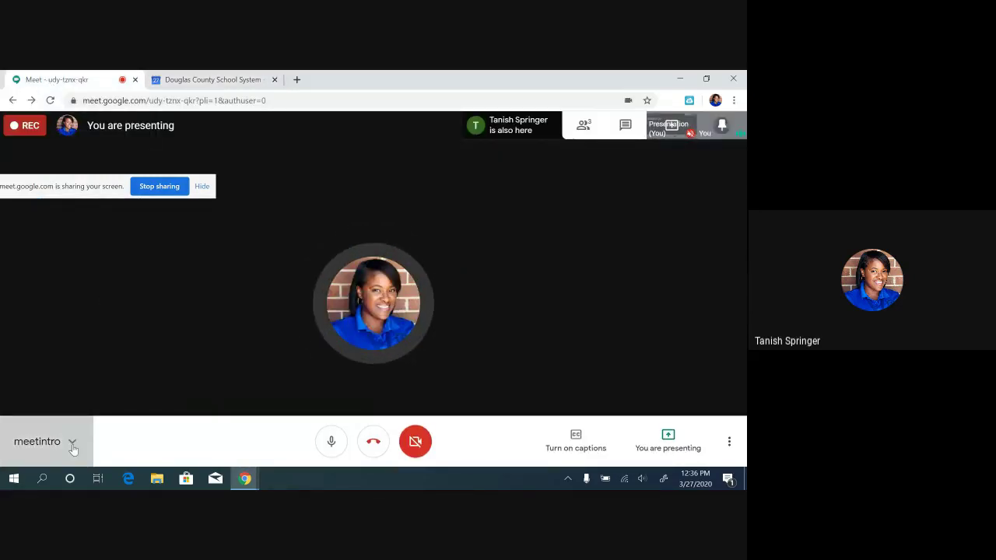
pyautogui.click(221, 81)
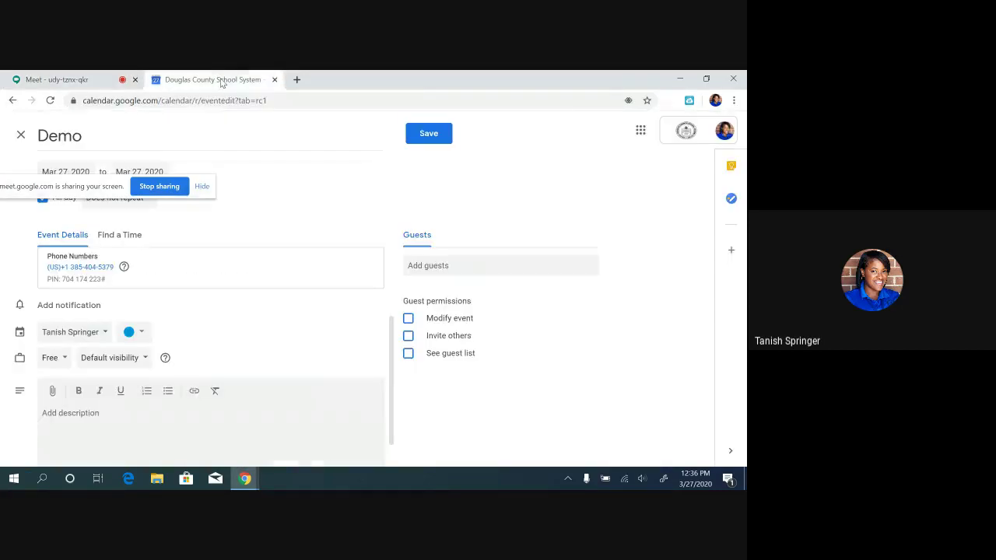
# - View the file picker for attachments to the Demo event, close it without choosing a file, and review the event details
pyautogui.click(52, 394)
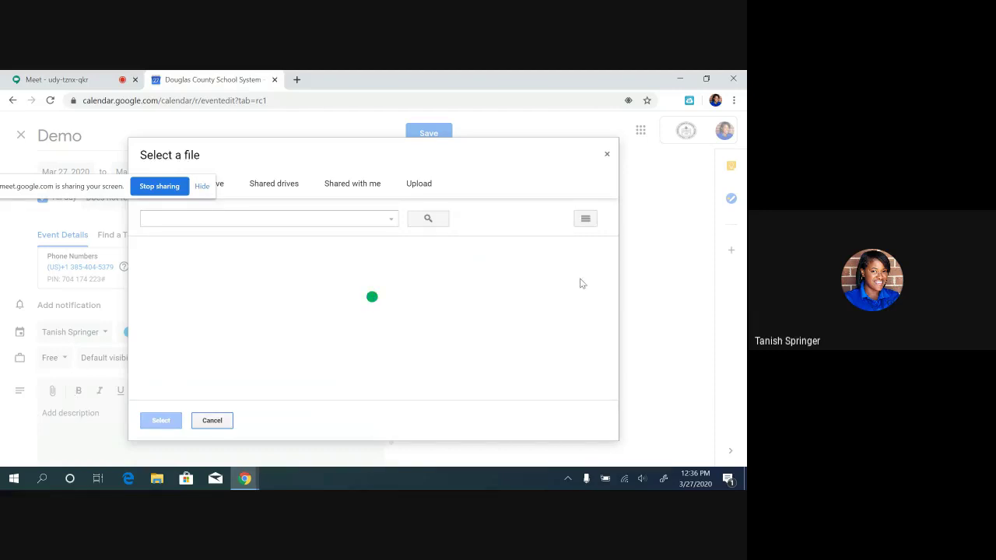
pyautogui.click(607, 157)
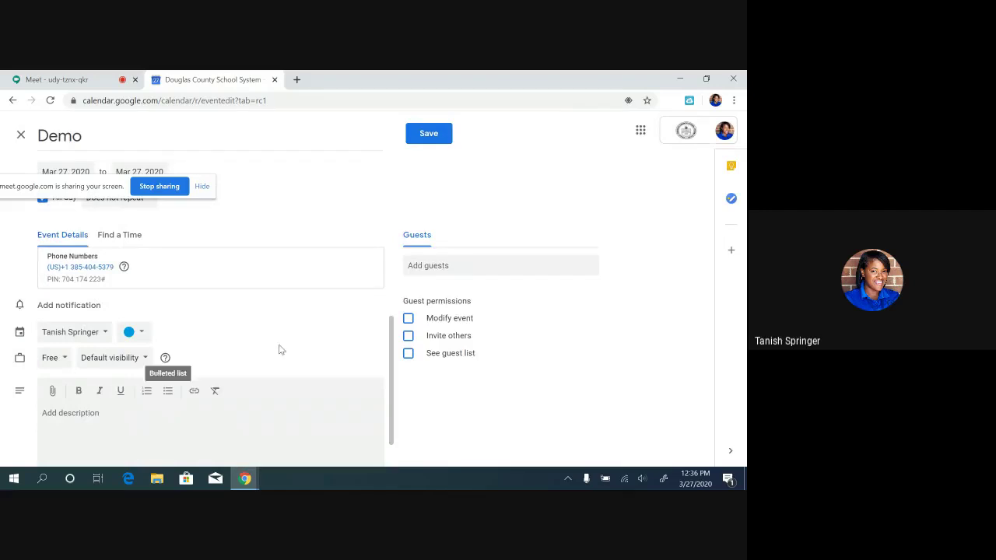
pyautogui.scroll(2, 195, 393)
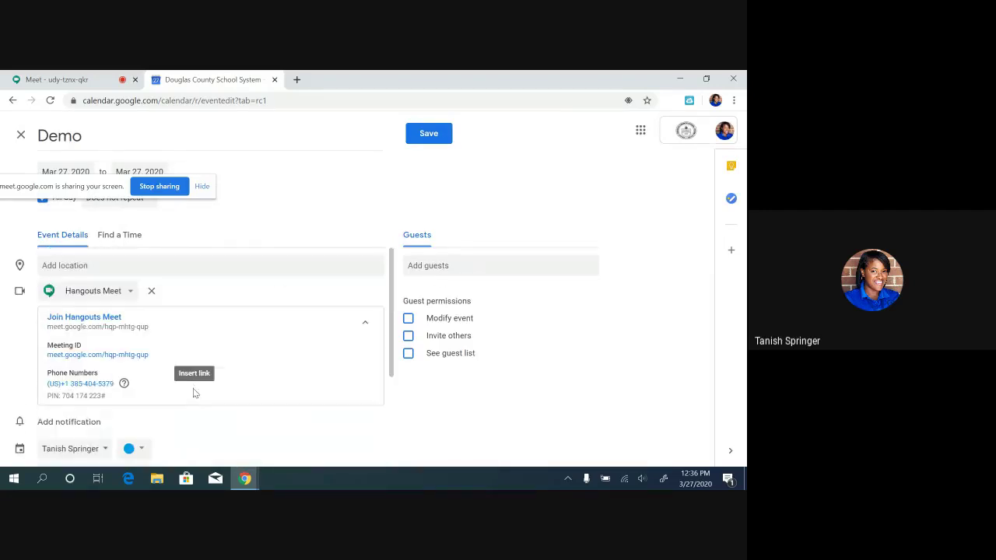
pyautogui.scroll(-2, 191, 398)
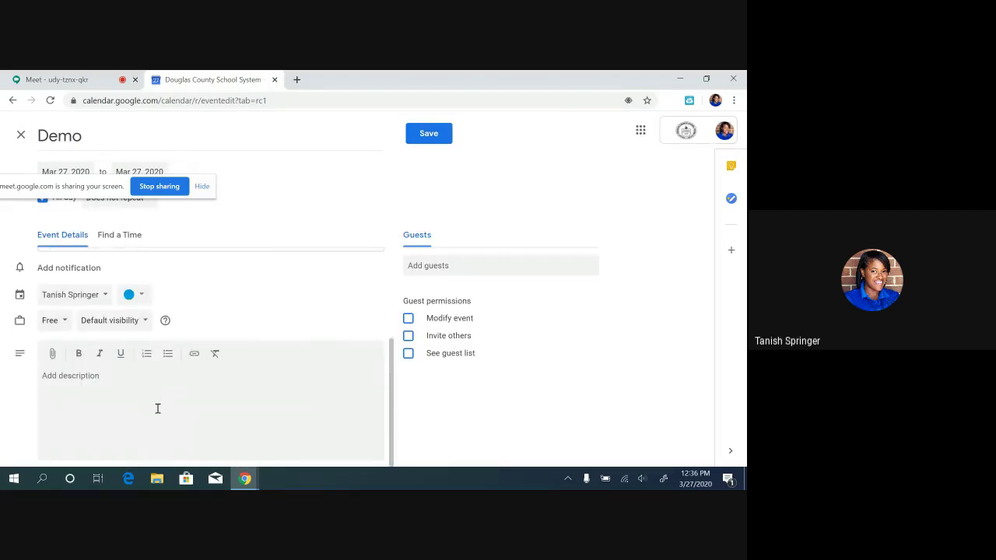
pyautogui.scroll(3, 189, 366)
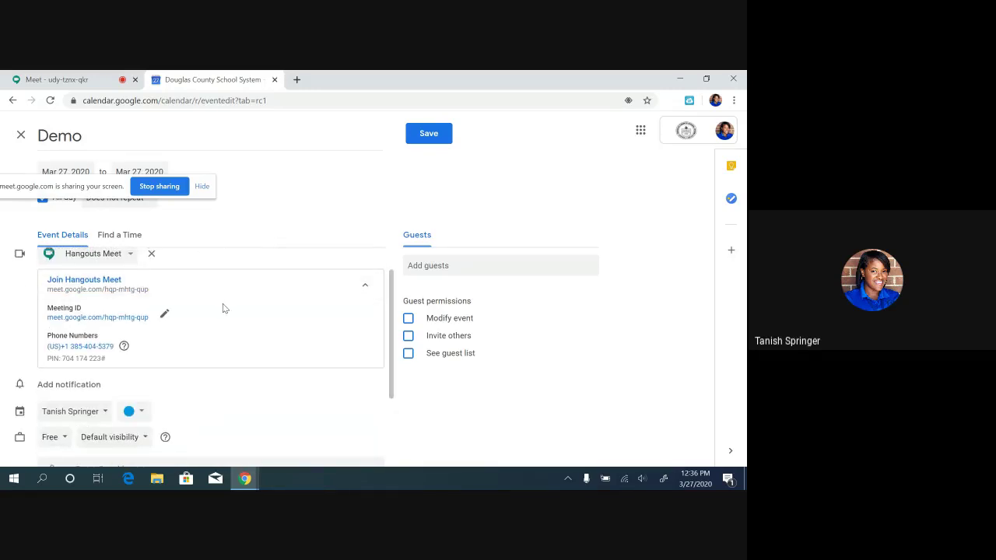
pyautogui.scroll(1, 222, 306)
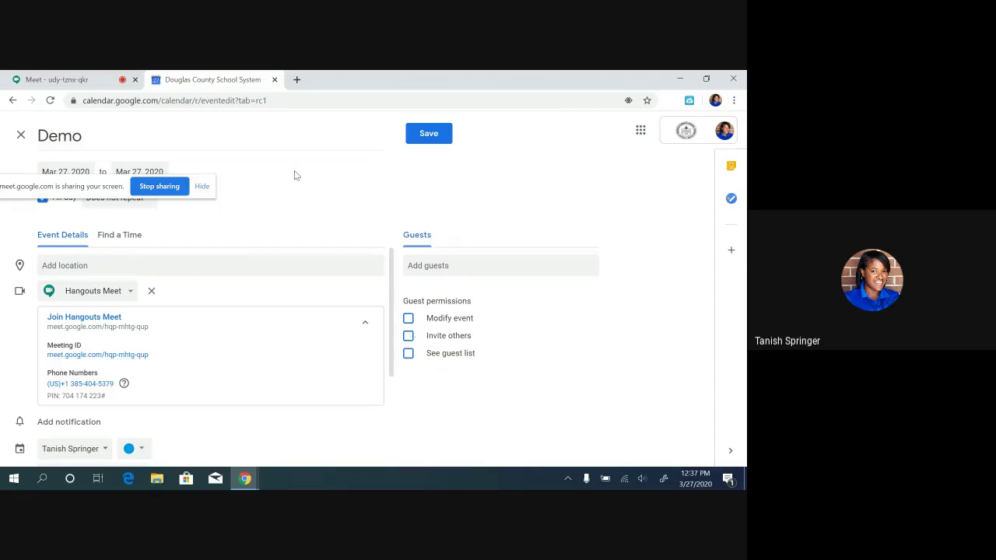
# - Switch back to the Google Meet meeting, close the meetintro details and open the meeting's additional options
pyautogui.click(66, 84)
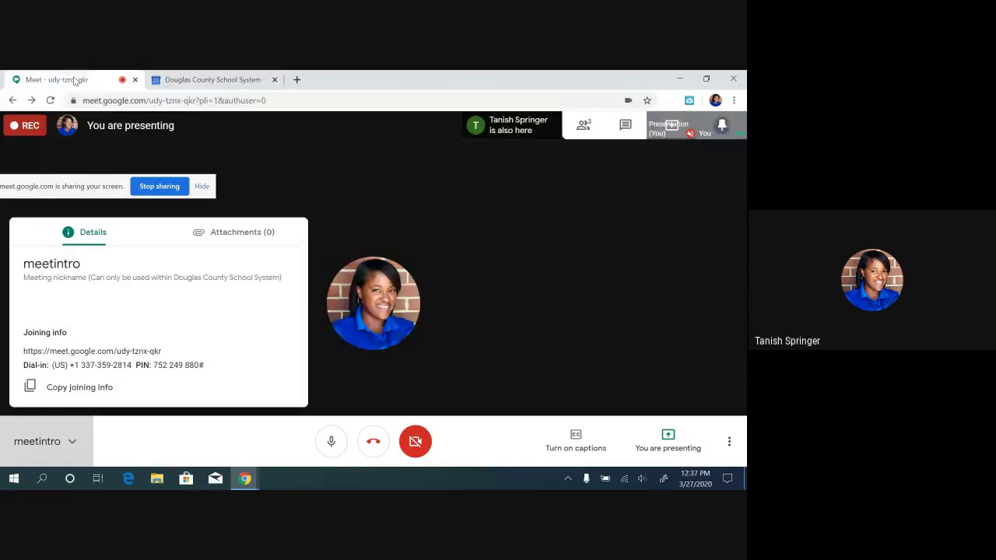
pyautogui.click(405, 182)
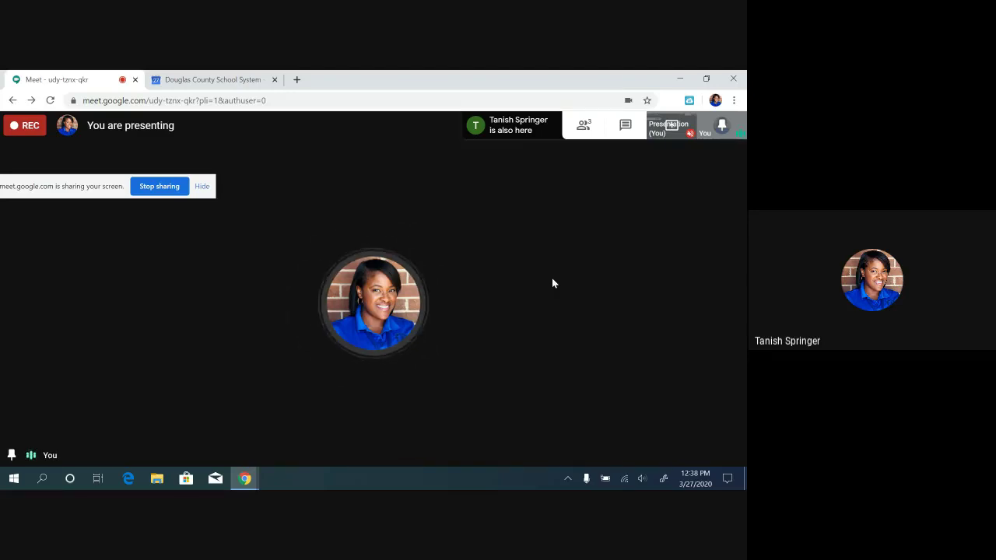
pyautogui.moveTo(521, 285)
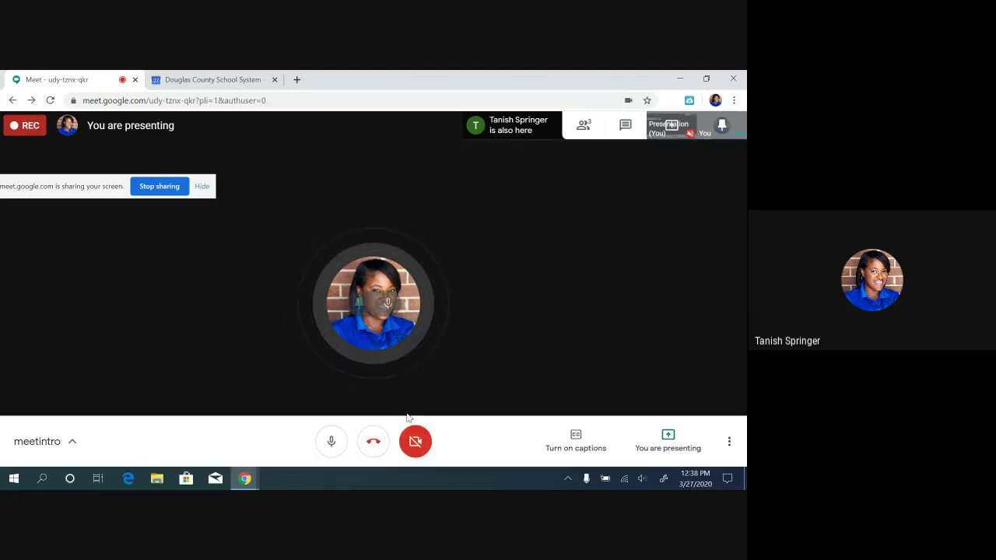
pyautogui.click(729, 441)
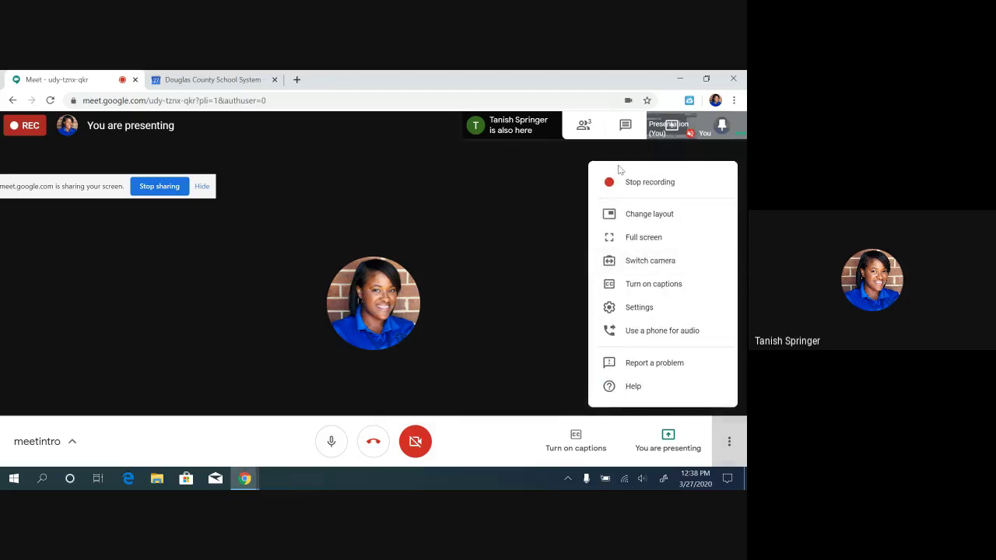